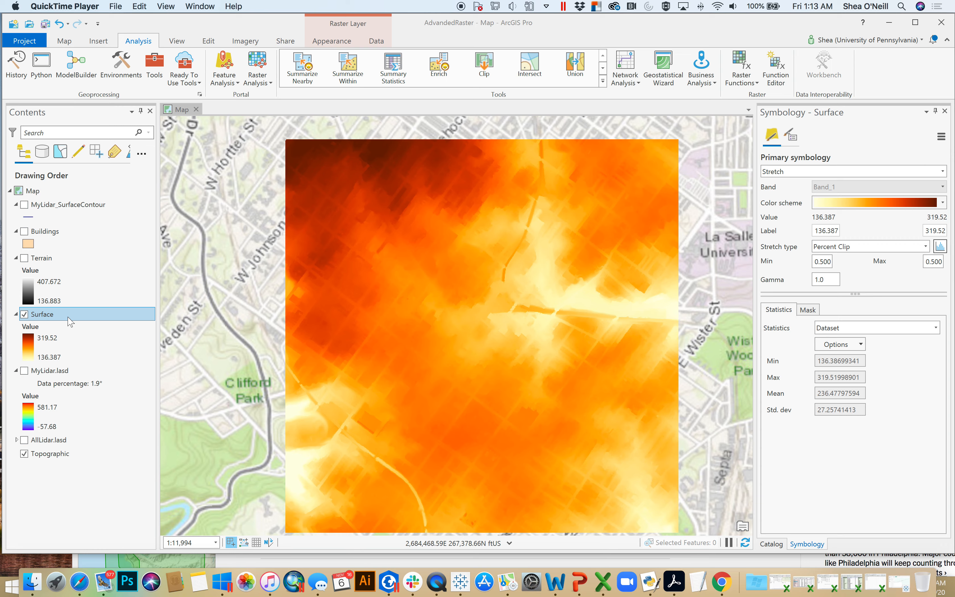
# Hide the Surface raster and display the Terrain raster in its place, with Terrain selected for inspection
pyautogui.click(25, 315)
pyautogui.click(24, 258)
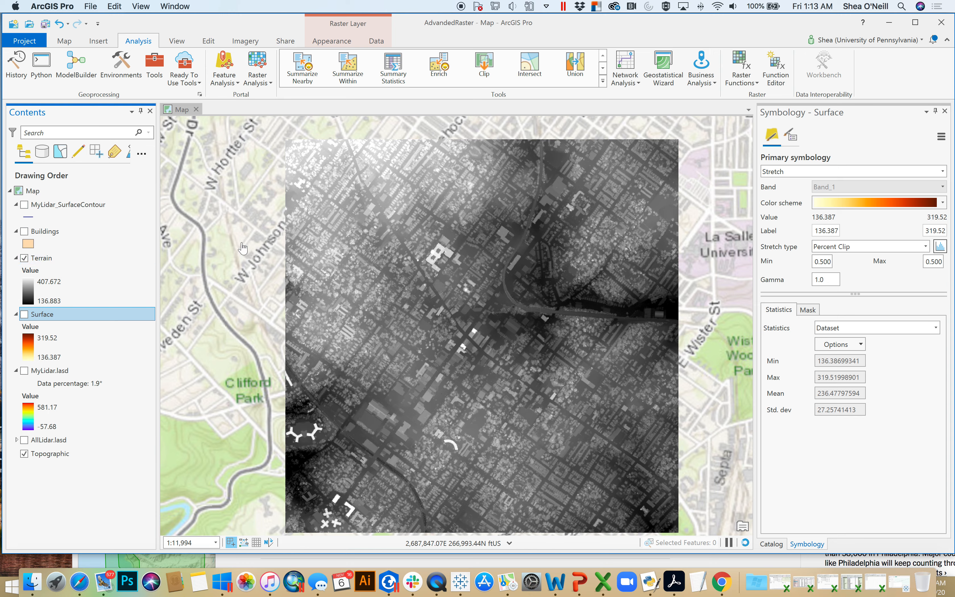
pyautogui.click(79, 258)
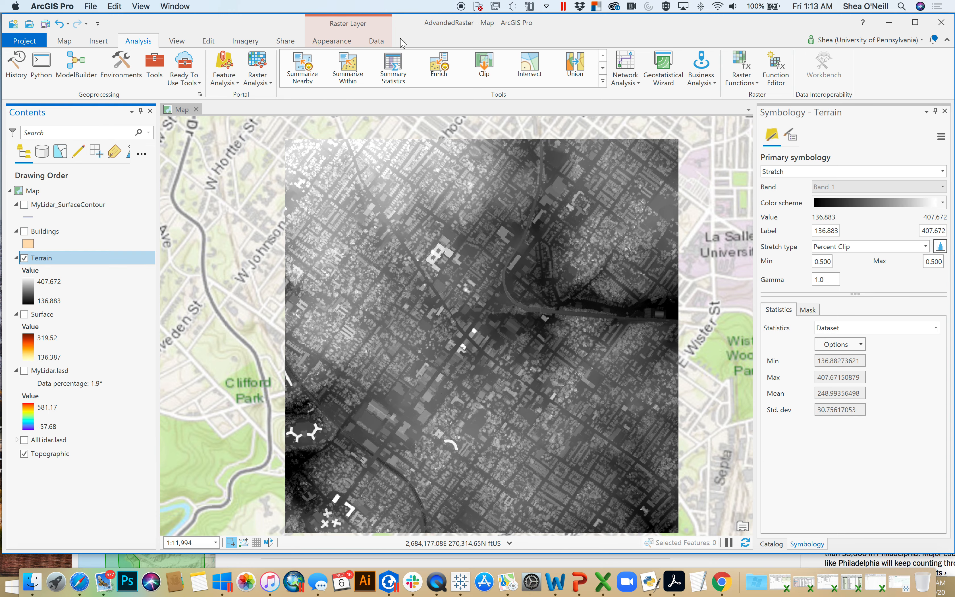
pyautogui.click(333, 41)
pyautogui.click(262, 81)
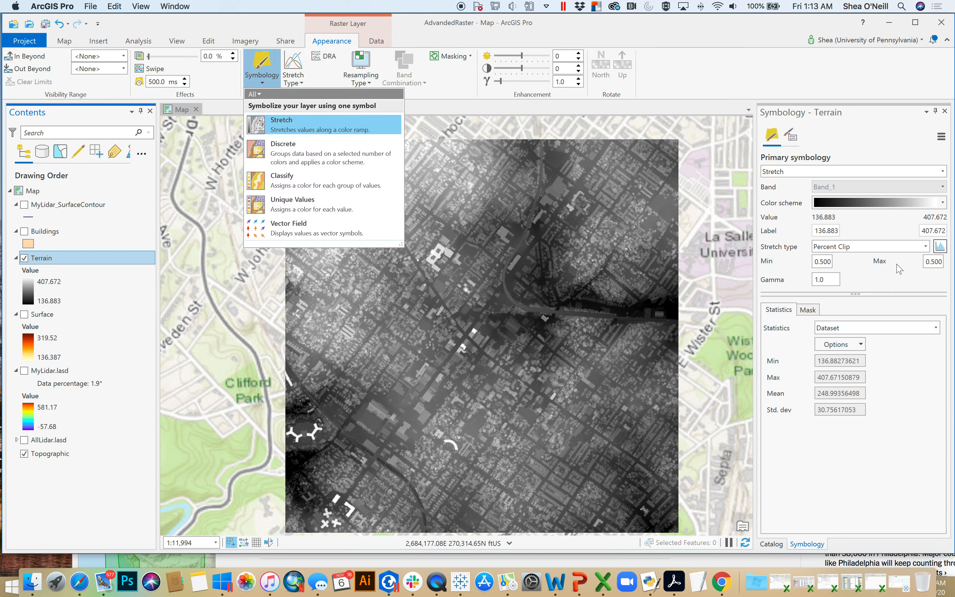
pyautogui.click(943, 203)
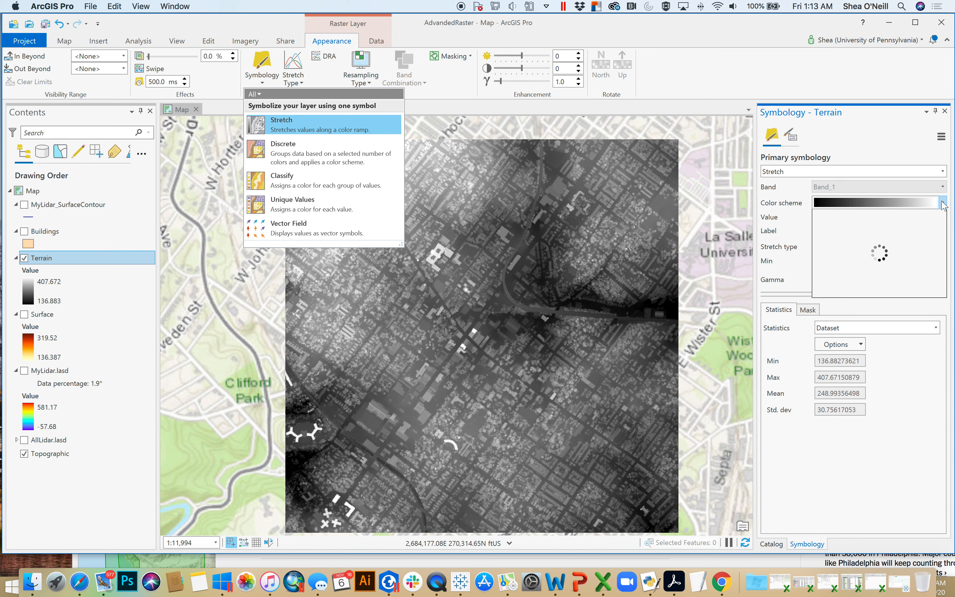
pyautogui.click(779, 509)
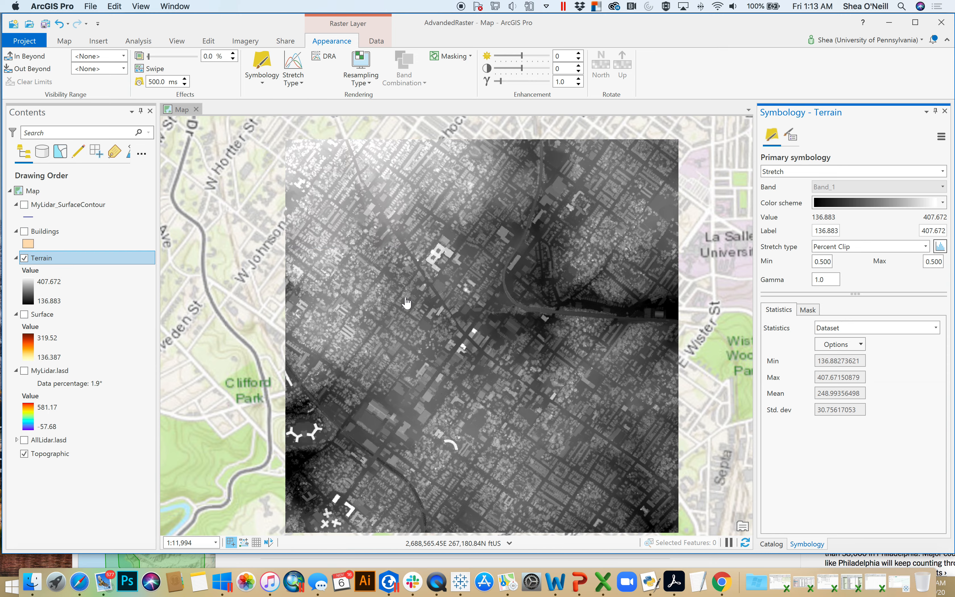
# Hide the Terrain raster and display the Surface raster again
pyautogui.click(24, 258)
pyautogui.click(25, 315)
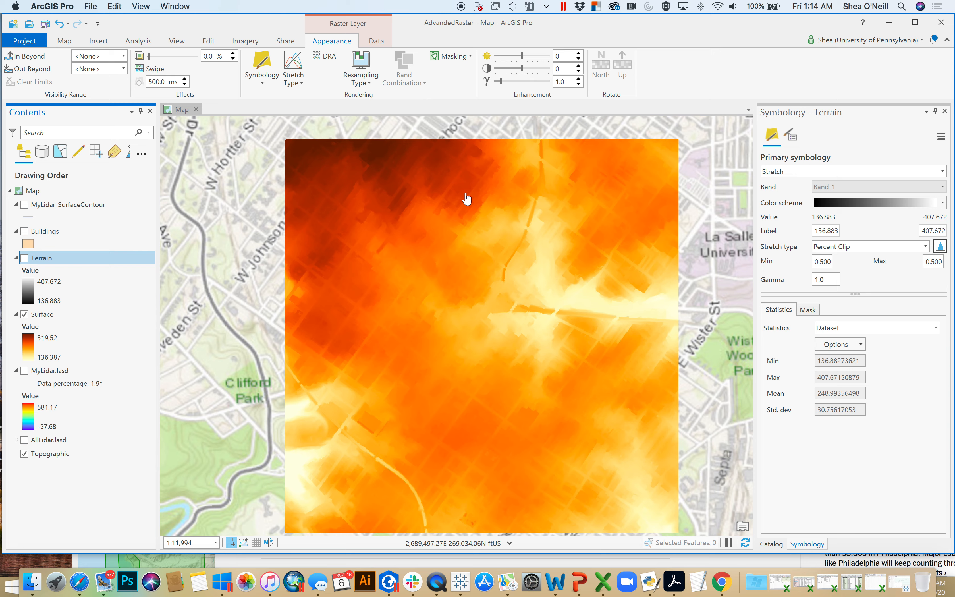
# Find the Slope tool in the Surface toolset of the geoprocessing toolboxes and open it
pyautogui.click(139, 41)
pyautogui.click(154, 75)
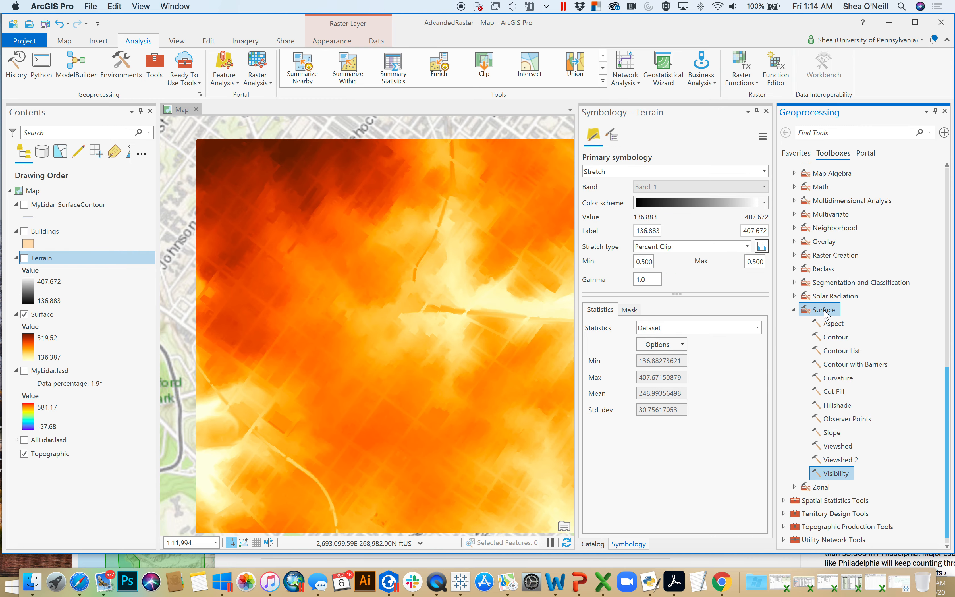
pyautogui.moveTo(948, 387)
pyautogui.mouseDown()
pyautogui.moveTo(946, 301)
pyautogui.moveTo(947, 390)
pyautogui.mouseUp()
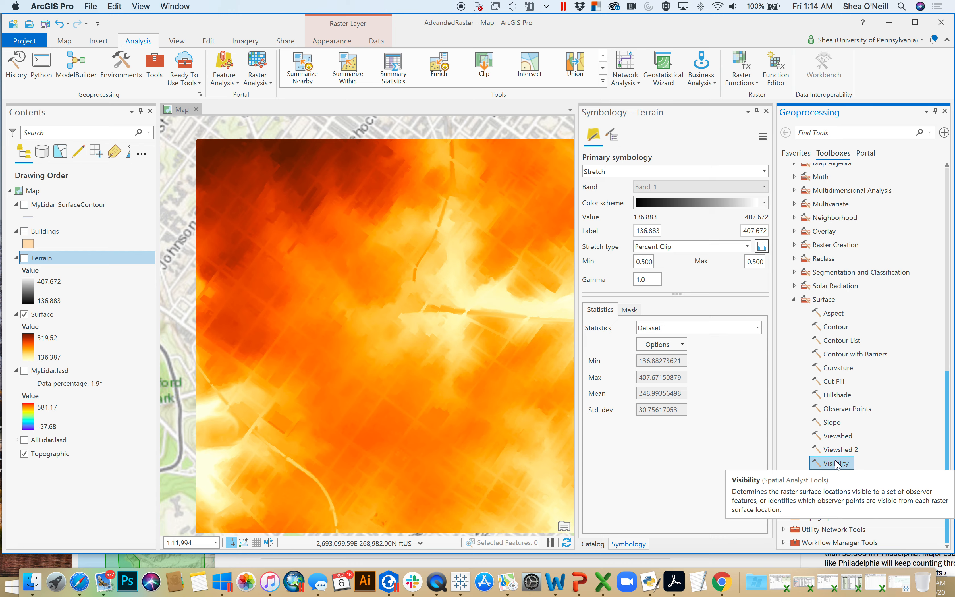
pyautogui.moveTo(949, 383); pyautogui.dragTo(951, 331)
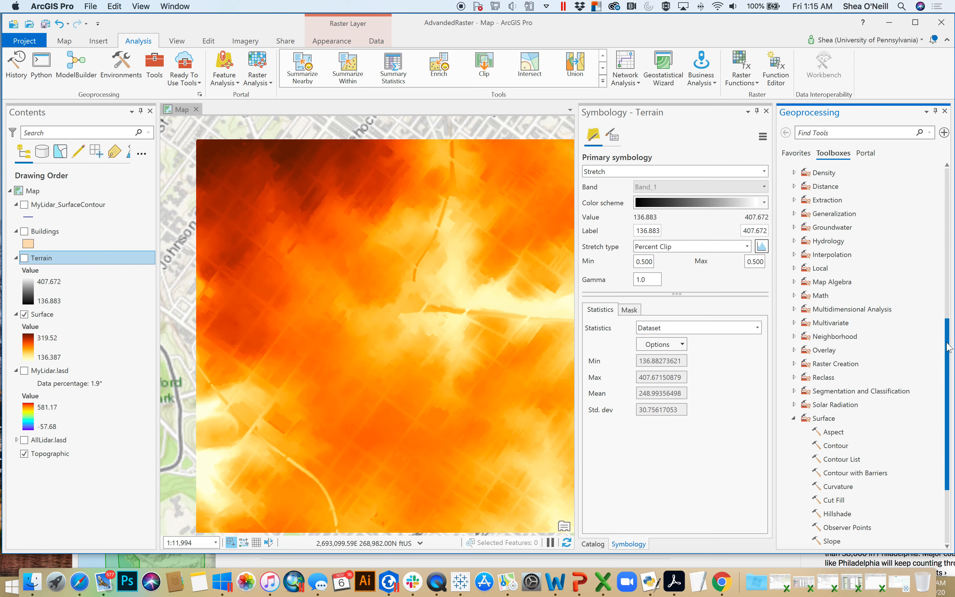
pyautogui.moveTo(949, 348); pyautogui.dragTo(950, 403)
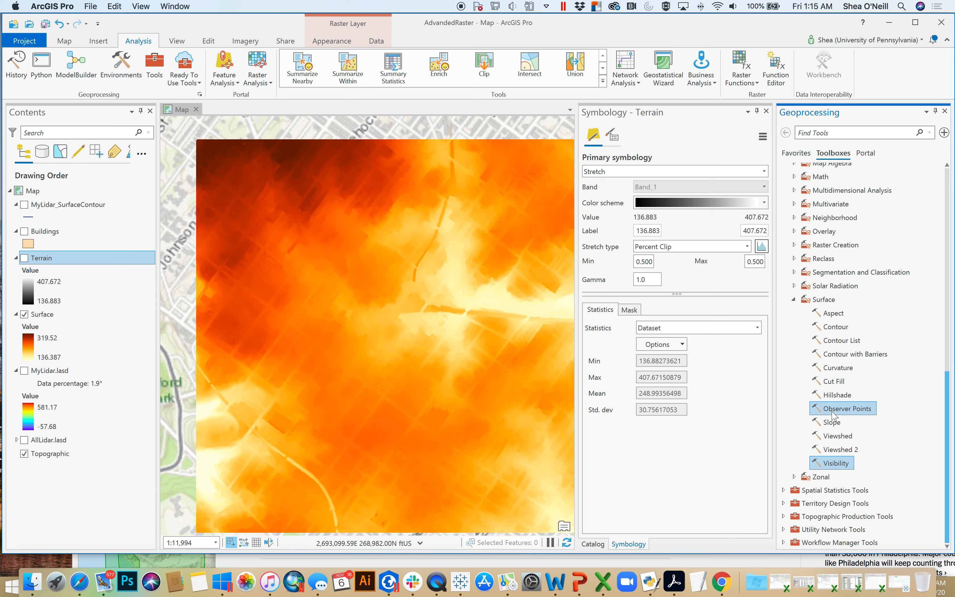
pyautogui.doubleClick(833, 424)
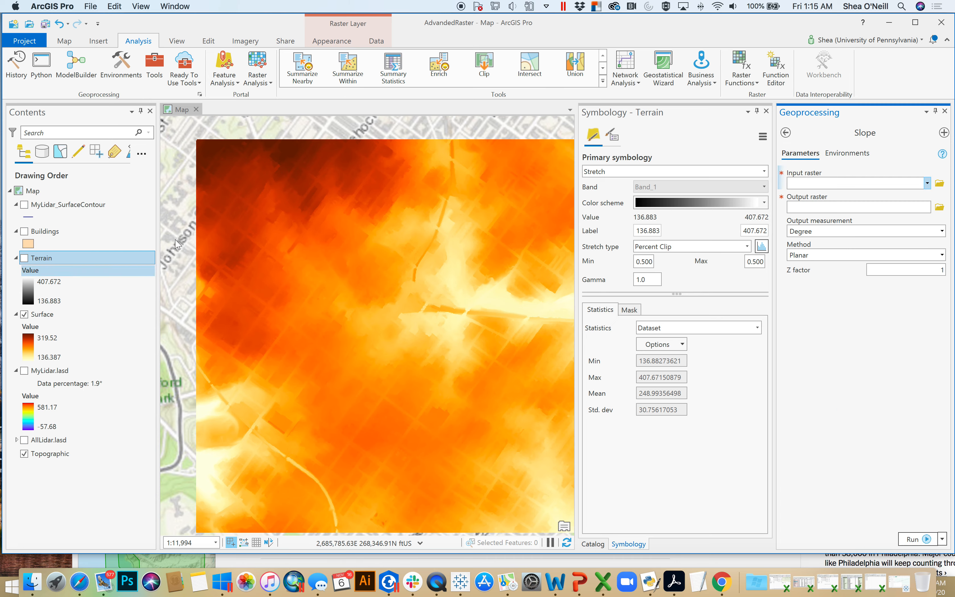
# Use the Surface layer as the Slope tool's input raster and name the output raster Slope
pyautogui.click(43, 318)
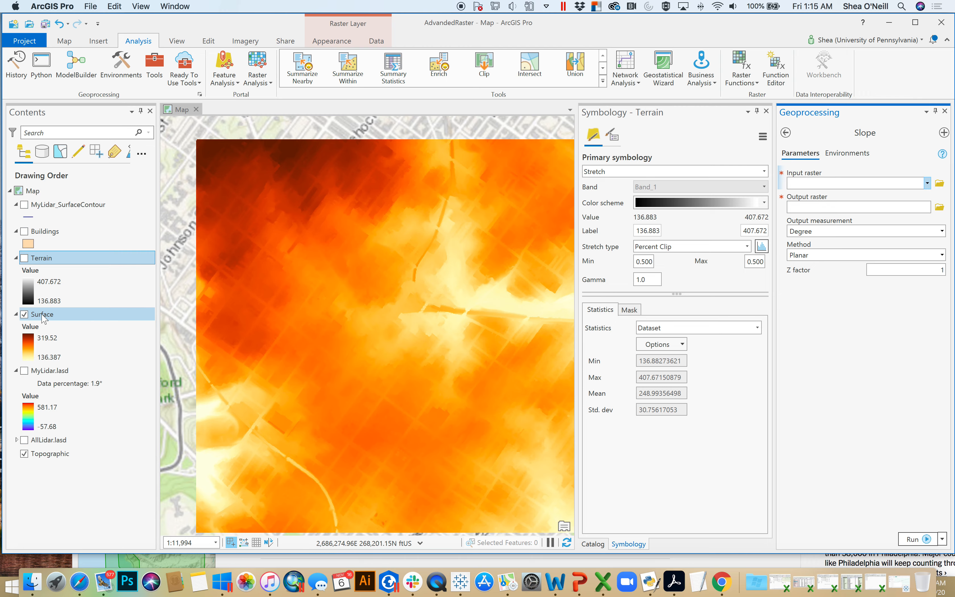
pyautogui.click(817, 182)
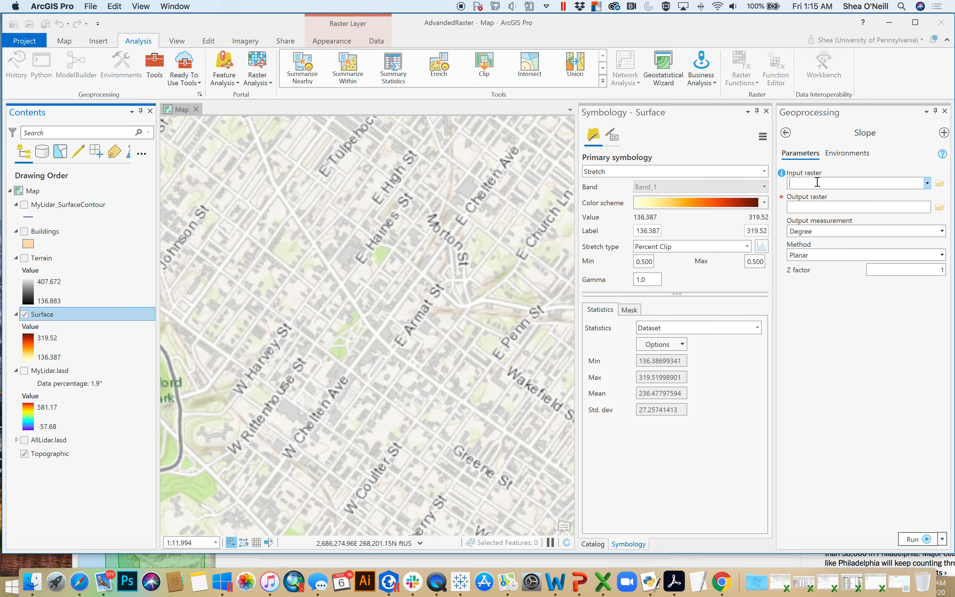
pyautogui.moveTo(45, 314); pyautogui.dragTo(813, 185)
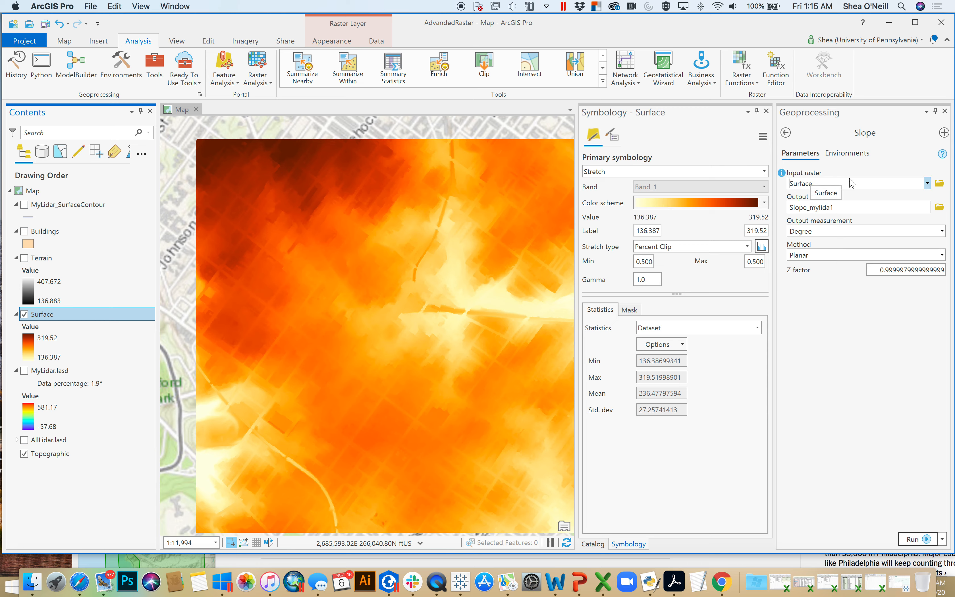
pyautogui.click(914, 208)
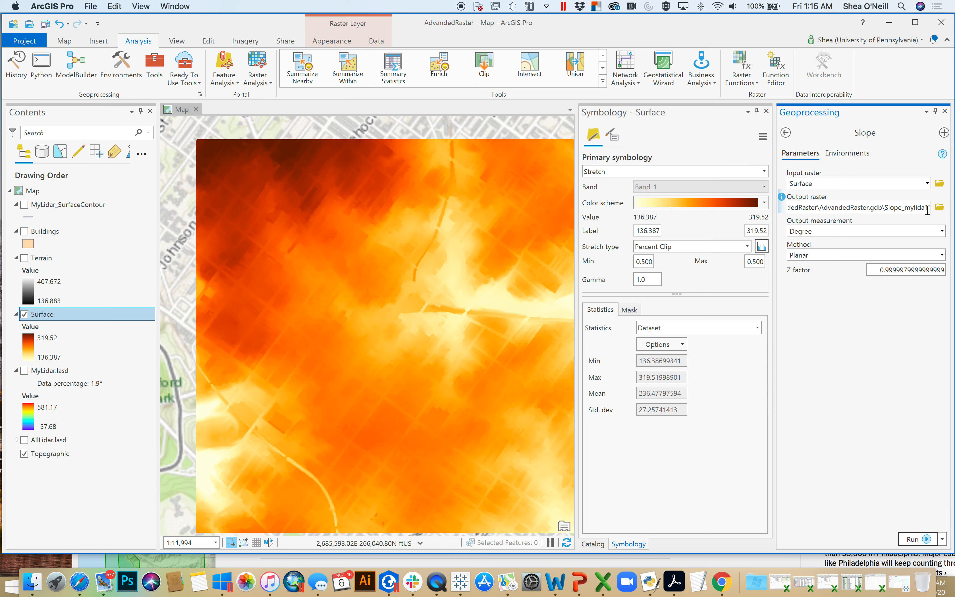
pyautogui.moveTo(888, 208); pyautogui.dragTo(949, 203)
pyautogui.press('BackSpace')
pyautogui.write('lope')
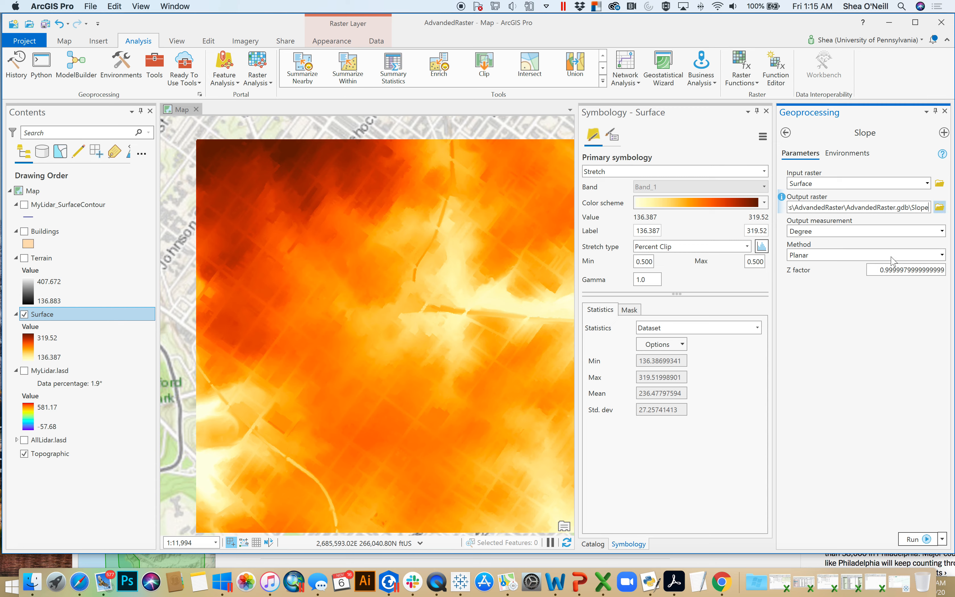
pyautogui.click(850, 383)
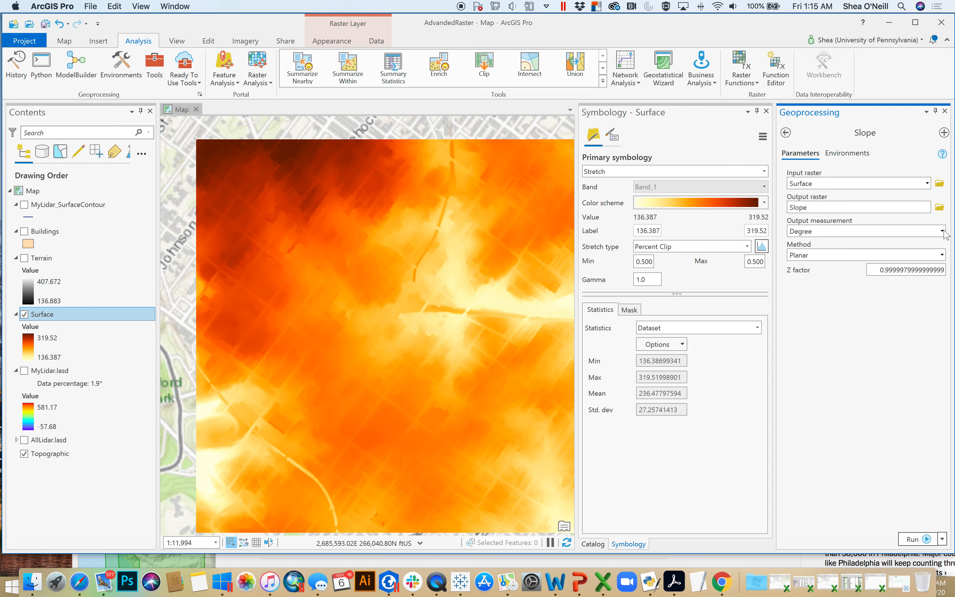
# Set the output measurement to Percent rise and run the Slope tool
pyautogui.click(942, 230)
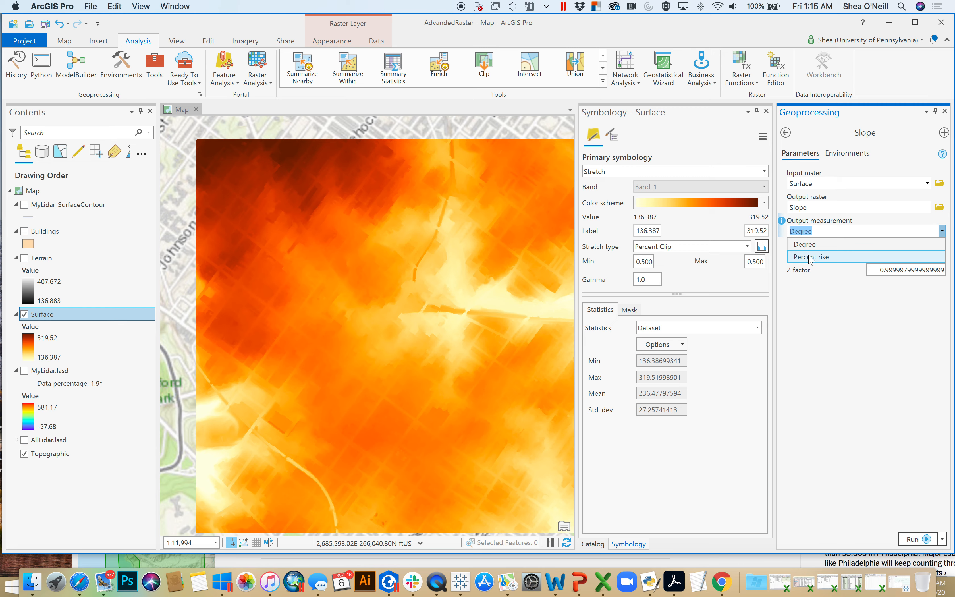
pyautogui.click(828, 256)
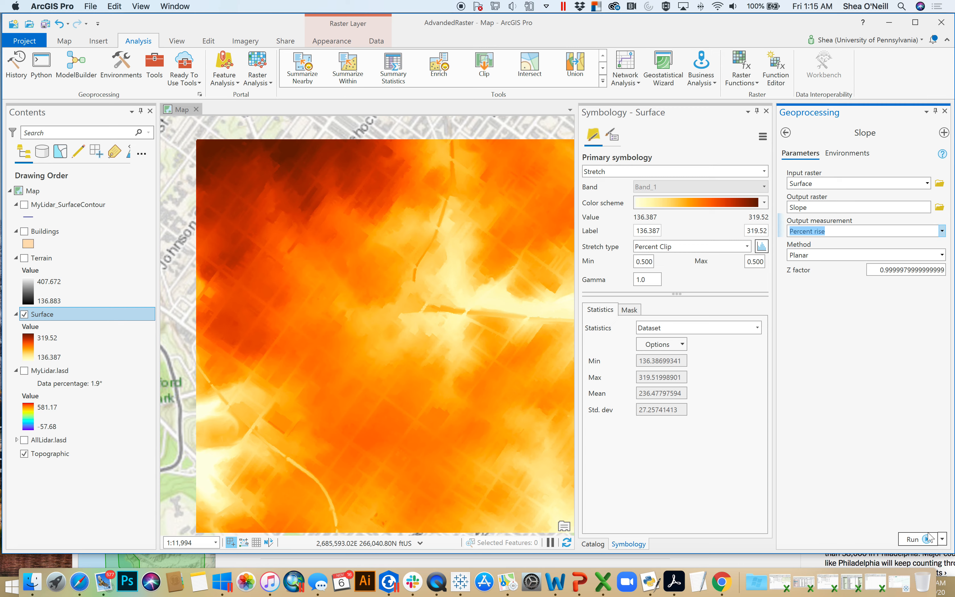
pyautogui.click(921, 539)
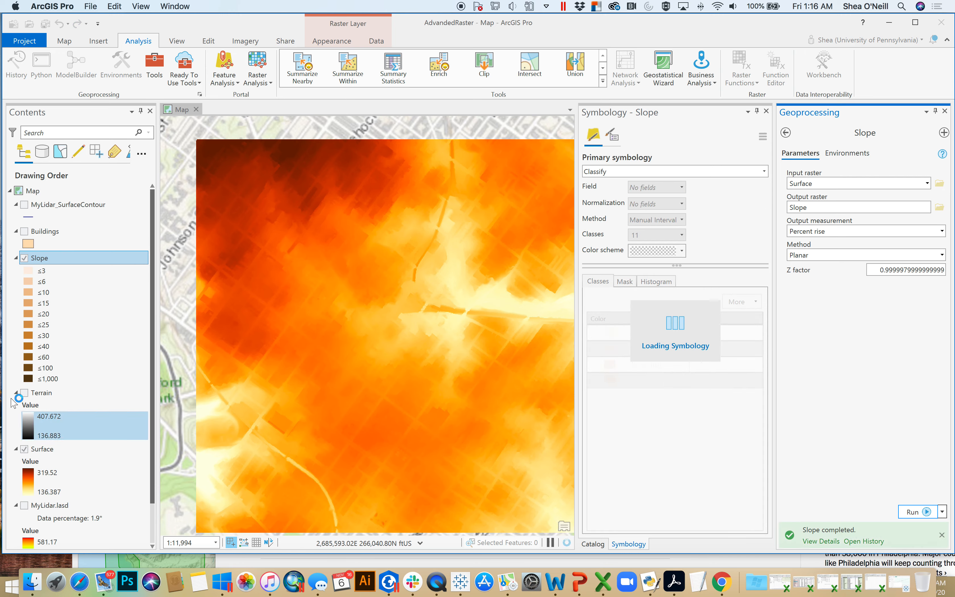
# Hide the Surface and Slope layers, collapse the Slope legend, and display the Terrain layer
pyautogui.click(23, 449)
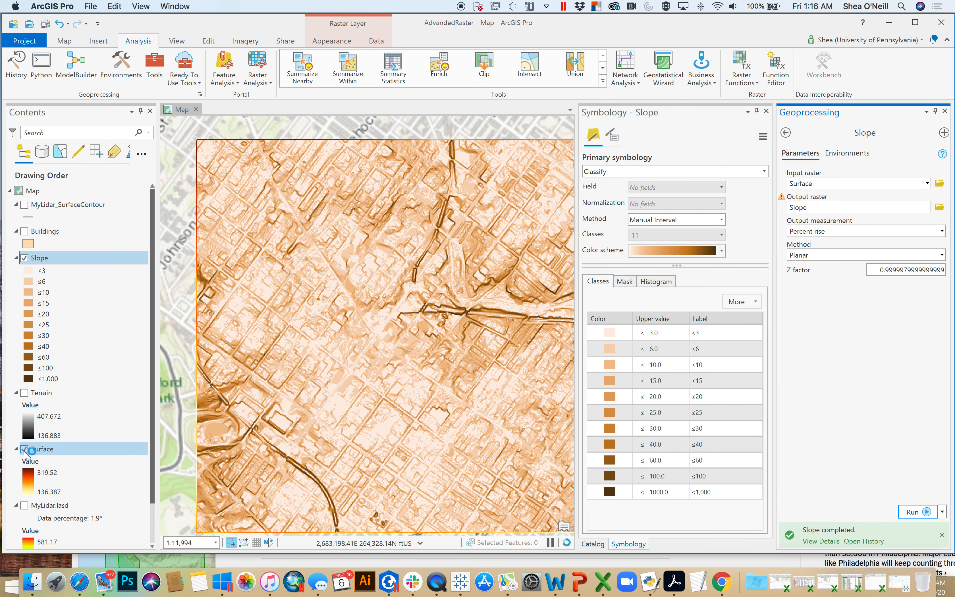
pyautogui.click(24, 449)
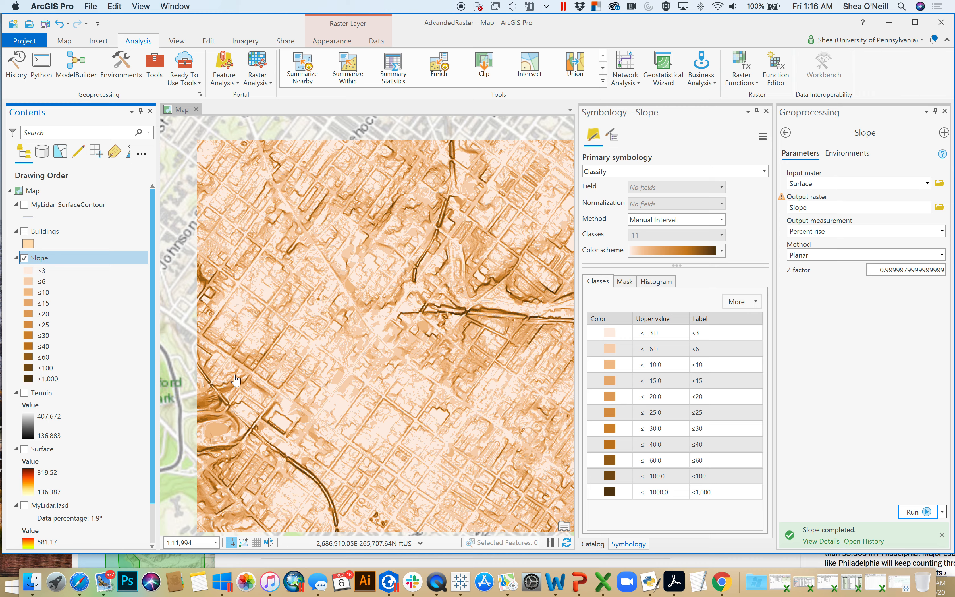
pyautogui.click(24, 259)
pyautogui.click(16, 258)
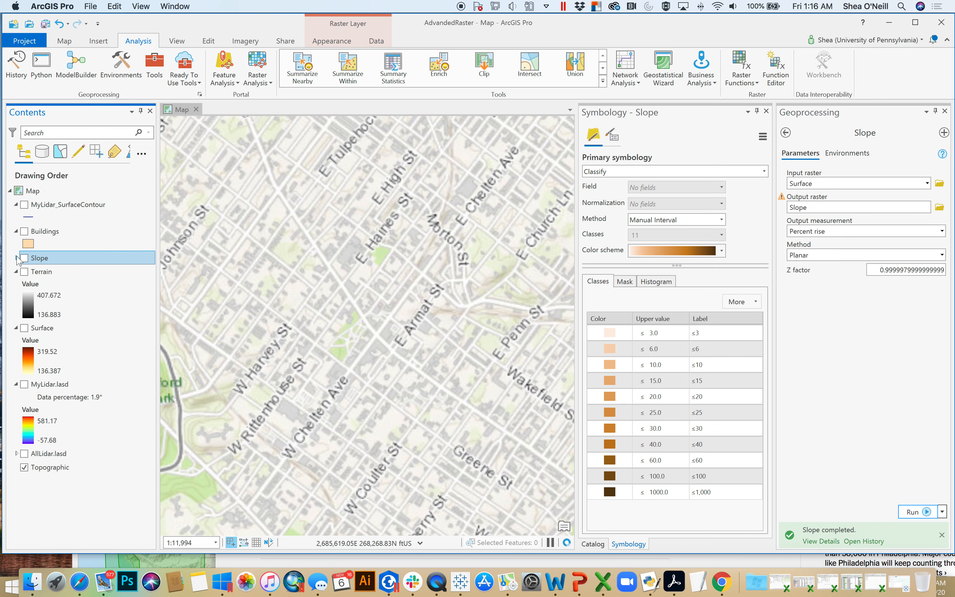
pyautogui.click(25, 272)
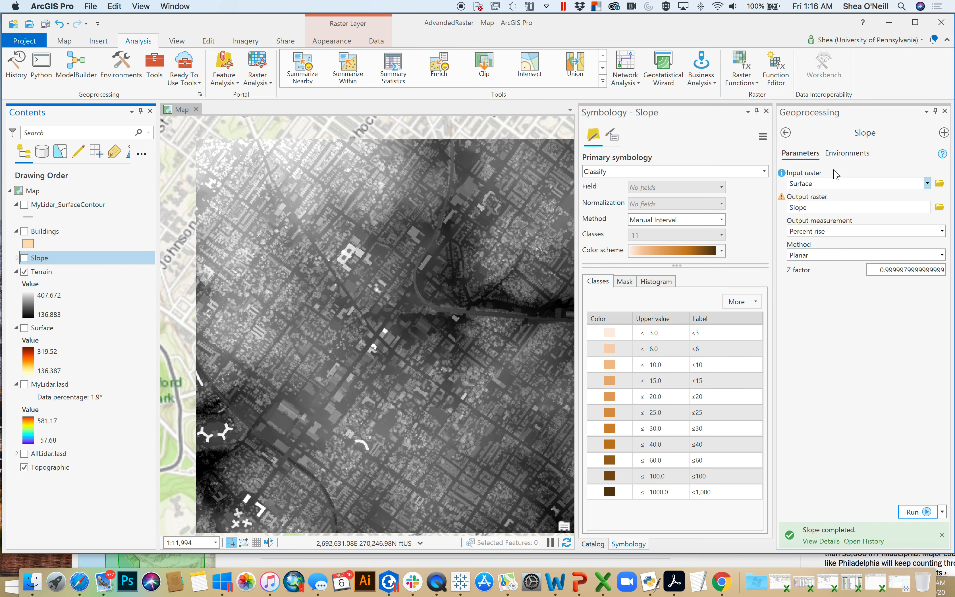
# Open the Visibility tool from the Surface toolset and set its input raster to Terrain
pyautogui.click(786, 132)
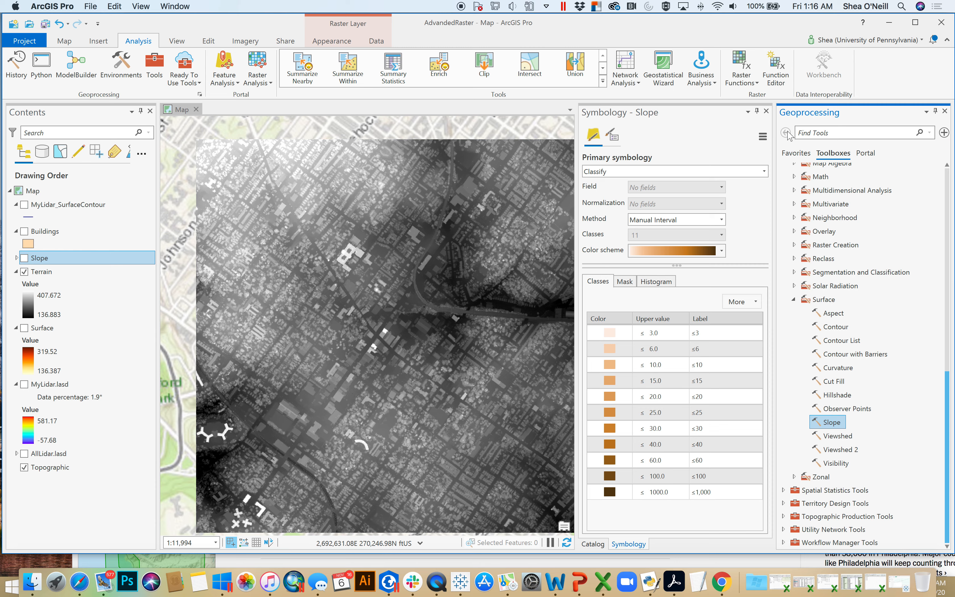
pyautogui.click(835, 464)
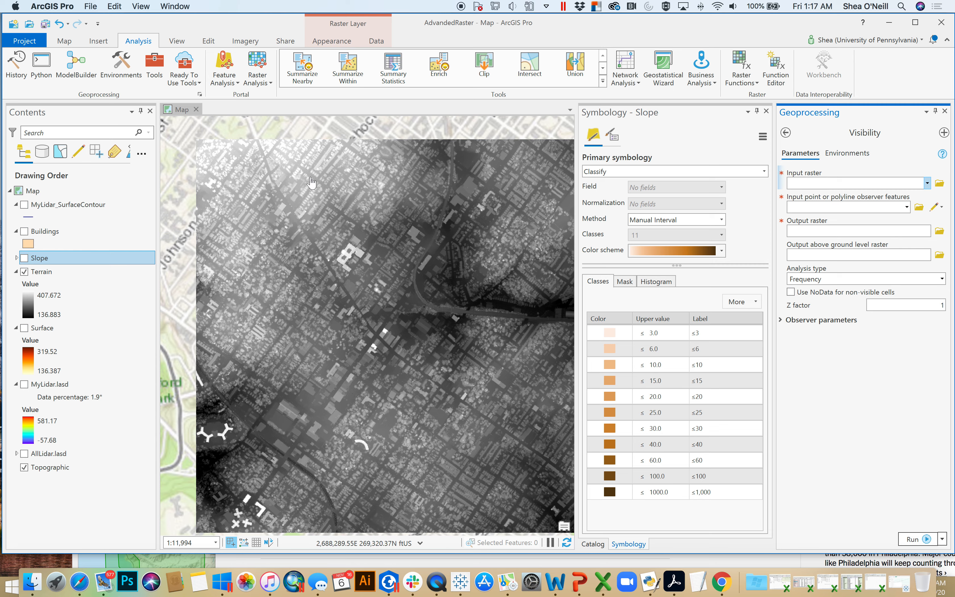
pyautogui.click(51, 276)
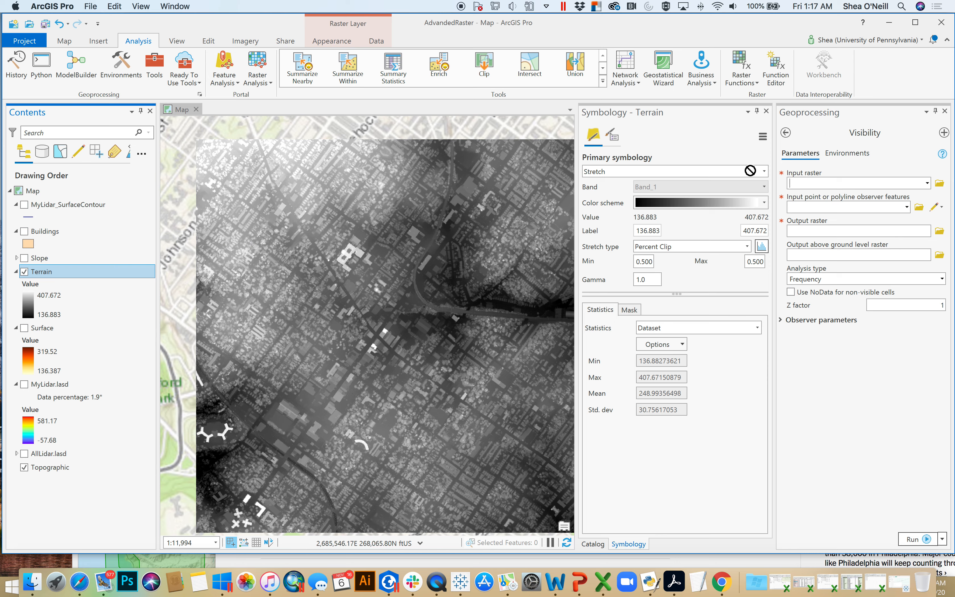
pyautogui.moveTo(802, 183); pyautogui.dragTo(801, 184)
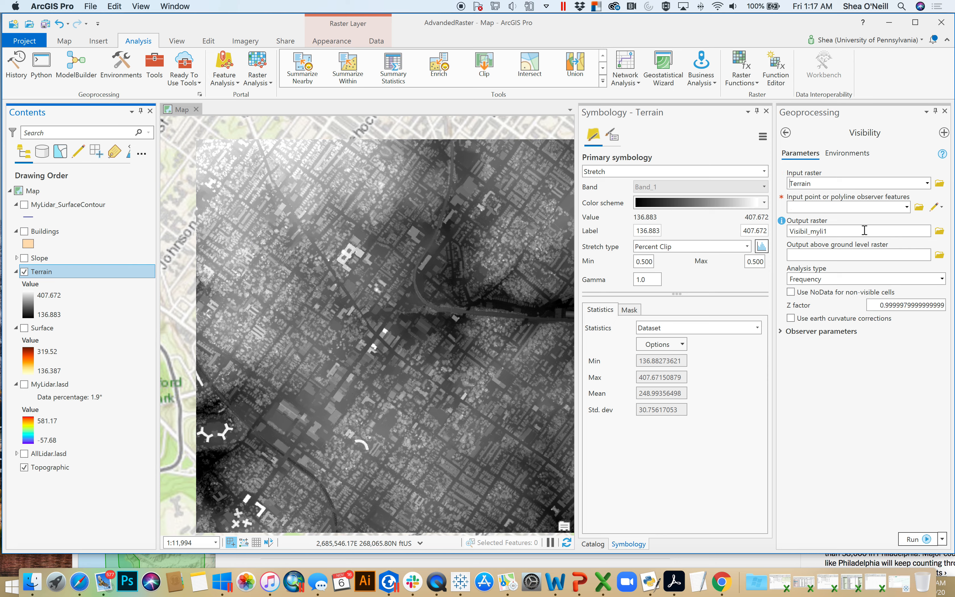
# Create a point observer feature for the Visibility tool on the bright tall building near the map's centre
pyautogui.click(941, 207)
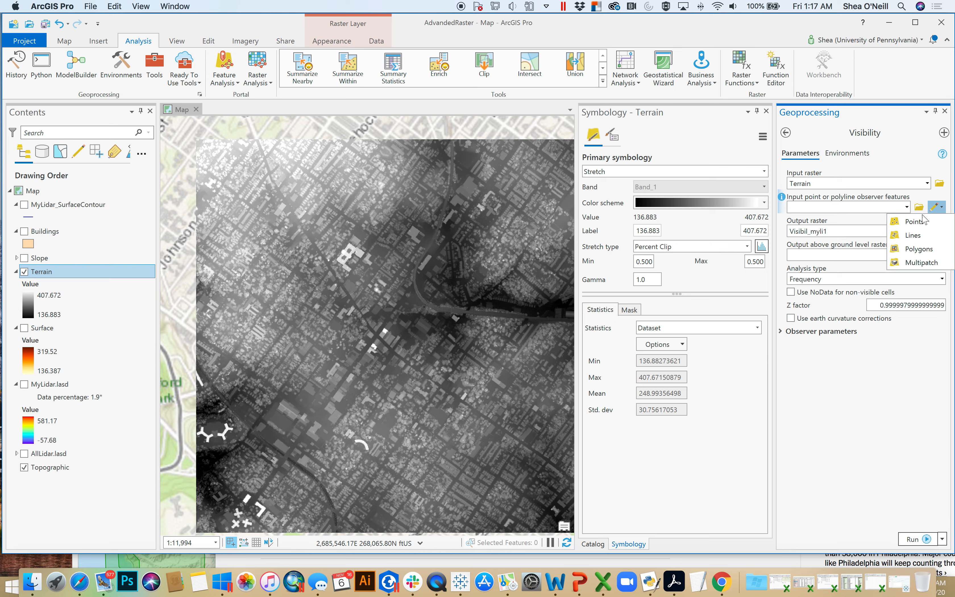
pyautogui.click(914, 221)
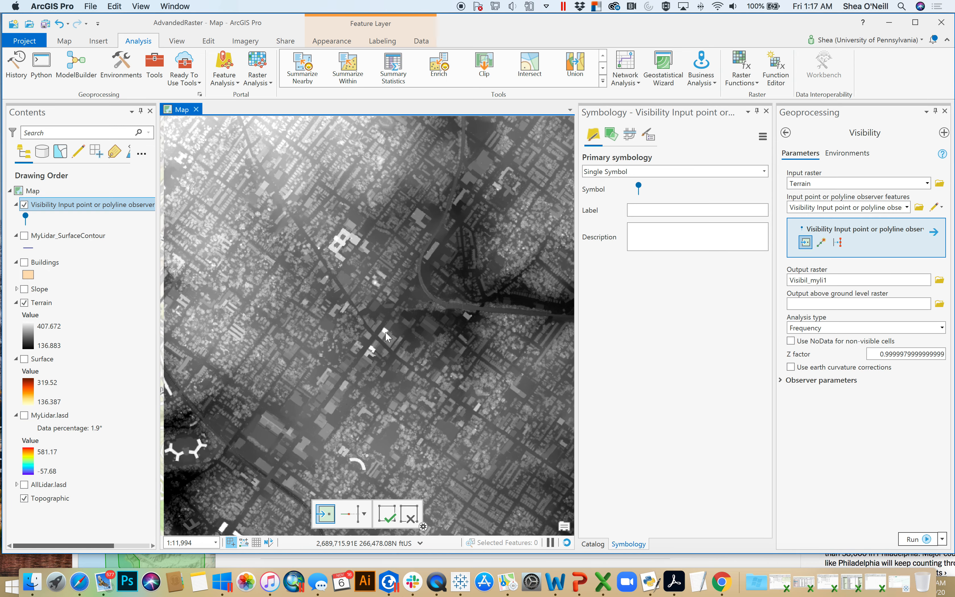
pyautogui.scroll(2, 385, 331)
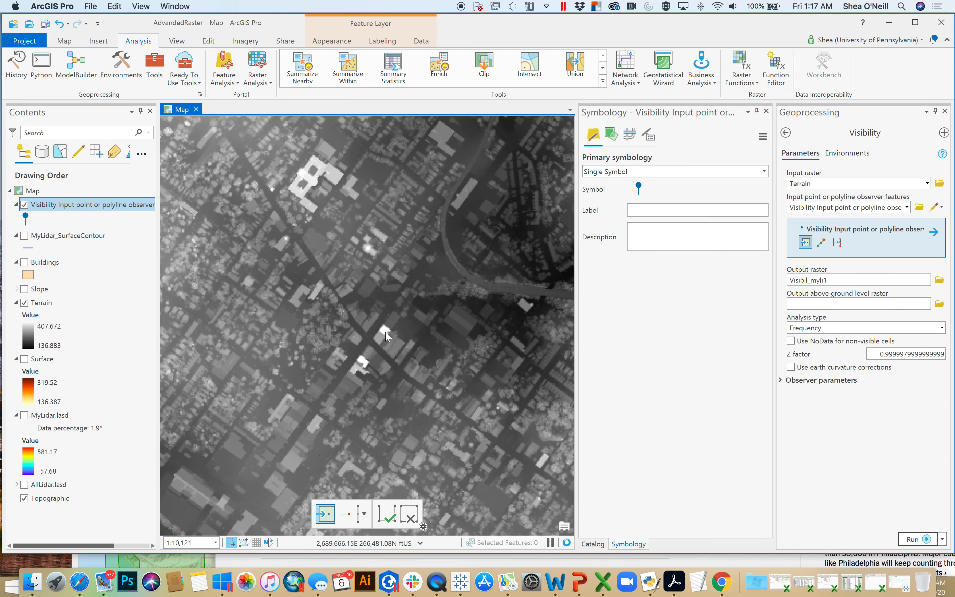
pyautogui.click(384, 330)
# Examine the Visibility tool's analysis type and its optional observer parameters, including the offsets, radii and angles, keeping Frequency
pyautogui.click(942, 359)
pyautogui.click(827, 371)
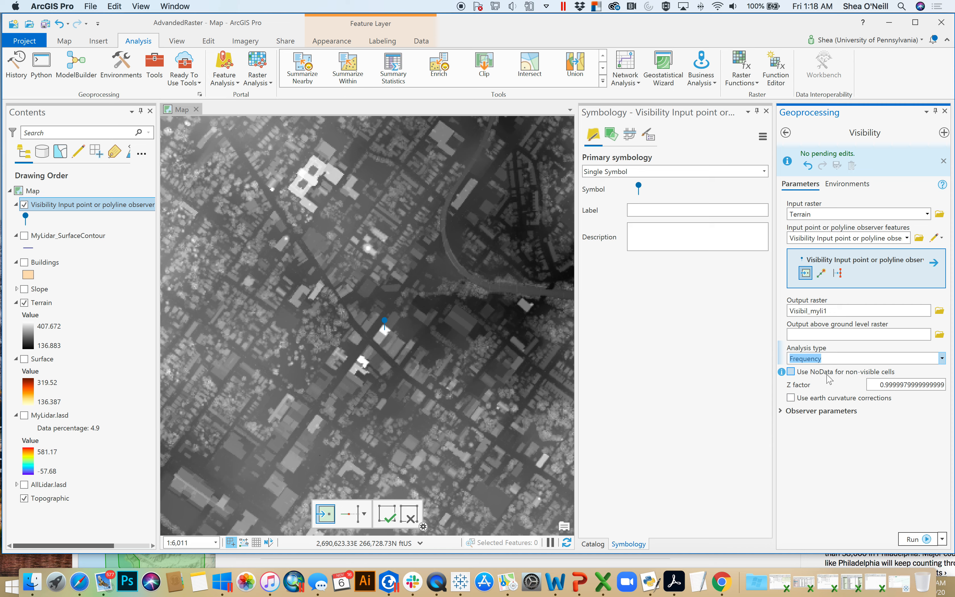
pyautogui.click(782, 412)
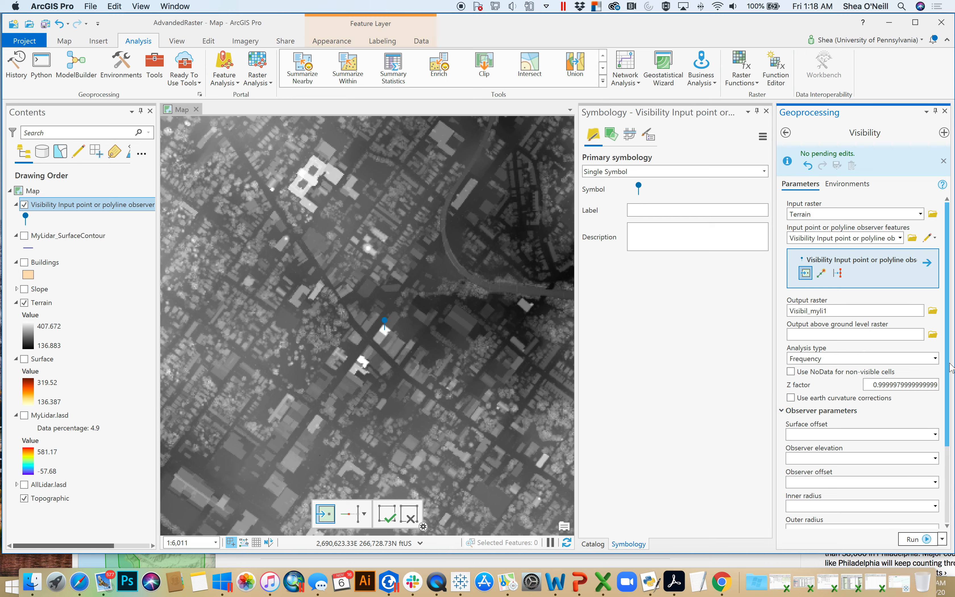
pyautogui.moveTo(950, 370); pyautogui.dragTo(948, 442)
pyautogui.moveTo(780, 344)
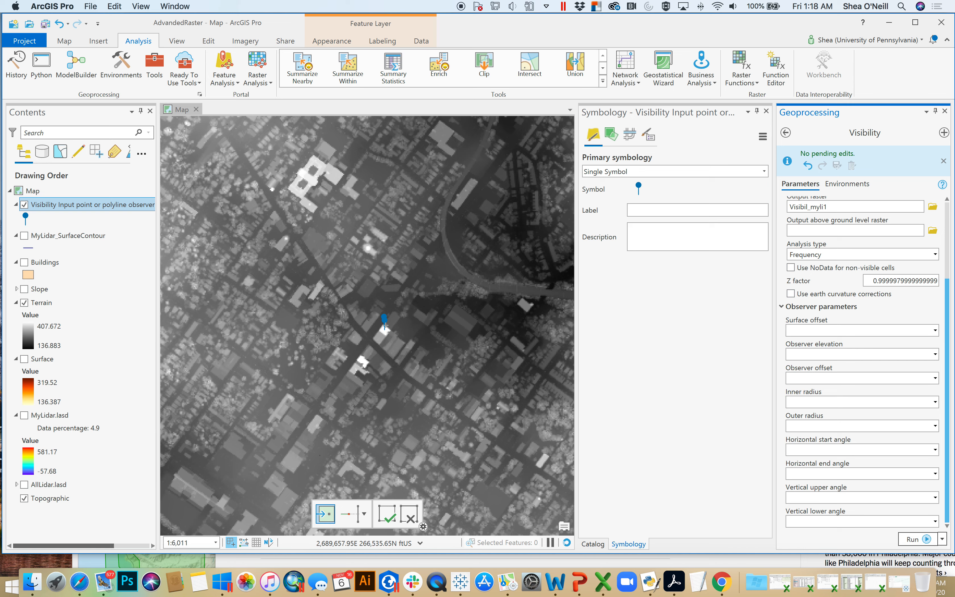
pyautogui.click(509, 248)
pyautogui.click(376, 342)
pyautogui.click(462, 434)
pyautogui.click(797, 305)
pyautogui.click(403, 325)
pyautogui.scroll(1, 560, 300)
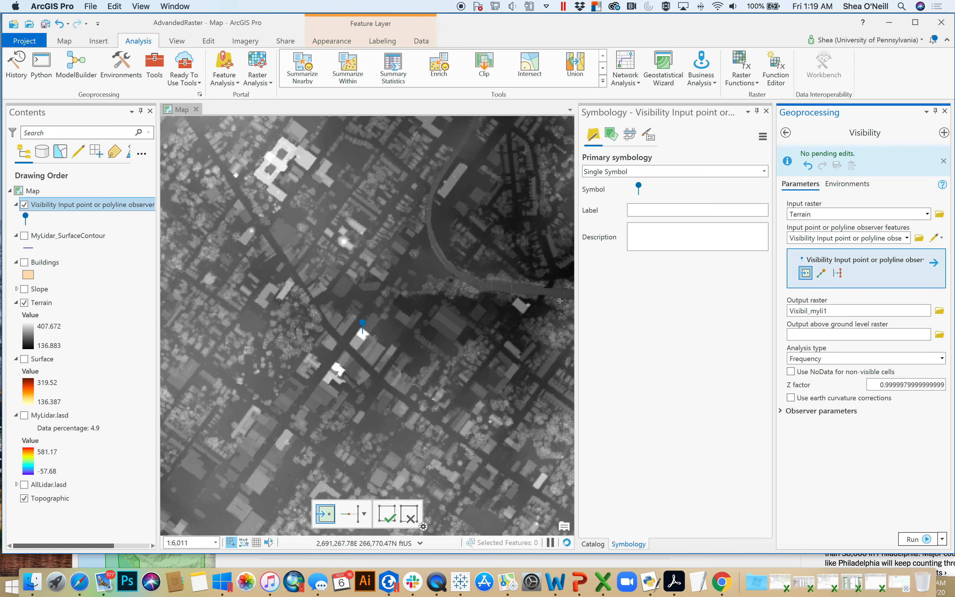
# Run the Visibility tool on Terrain with the point observer, Frequency analysis and output raster Visibil_myli1
pyautogui.scroll(-5, 560, 301)
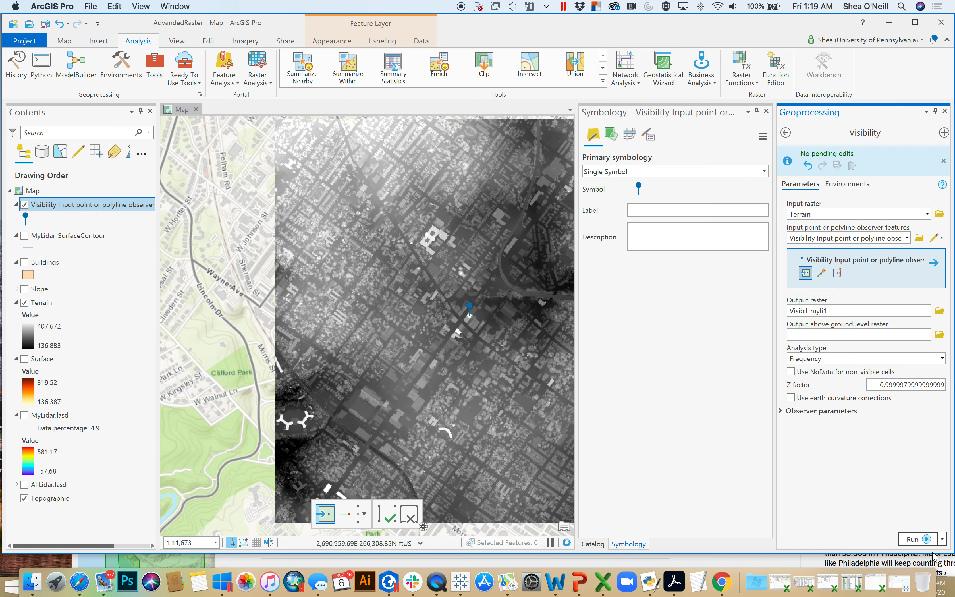
pyautogui.click(927, 540)
pyautogui.moveTo(928, 543)
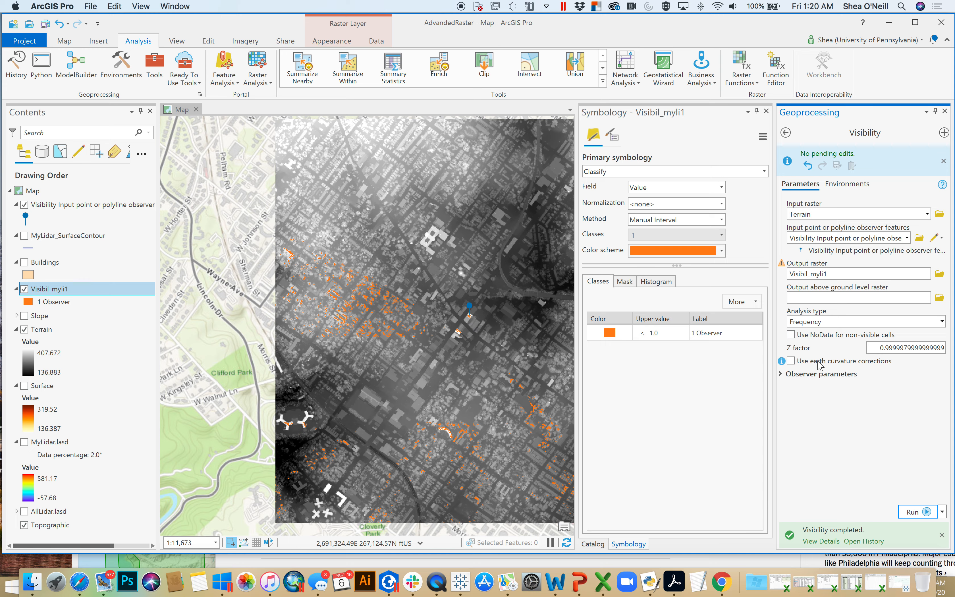
# Expand the Visibility tool's observer parameters and set the observer offset to 10
pyautogui.click(781, 374)
pyautogui.moveTo(783, 441)
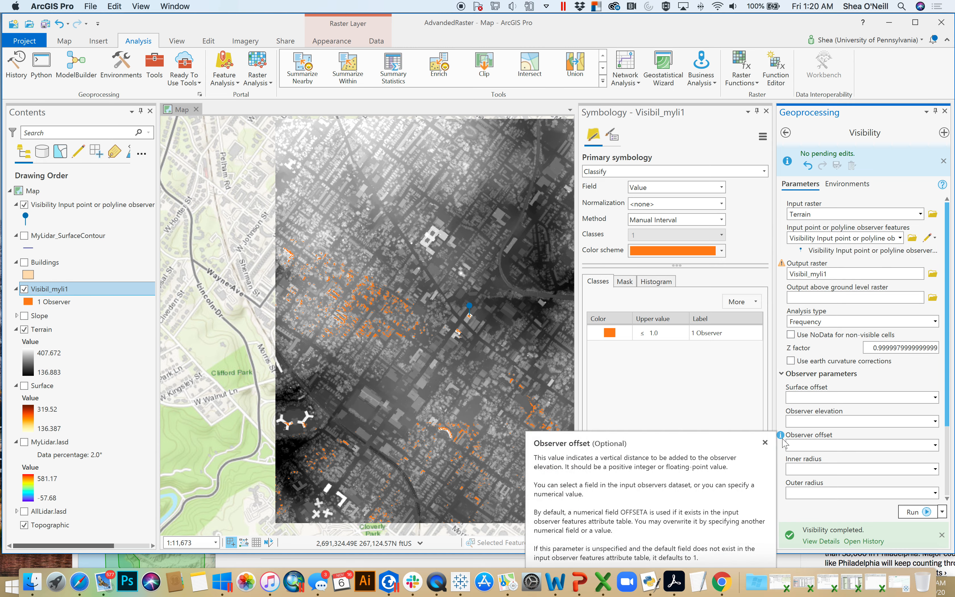
pyautogui.click(793, 445)
pyautogui.write('10')
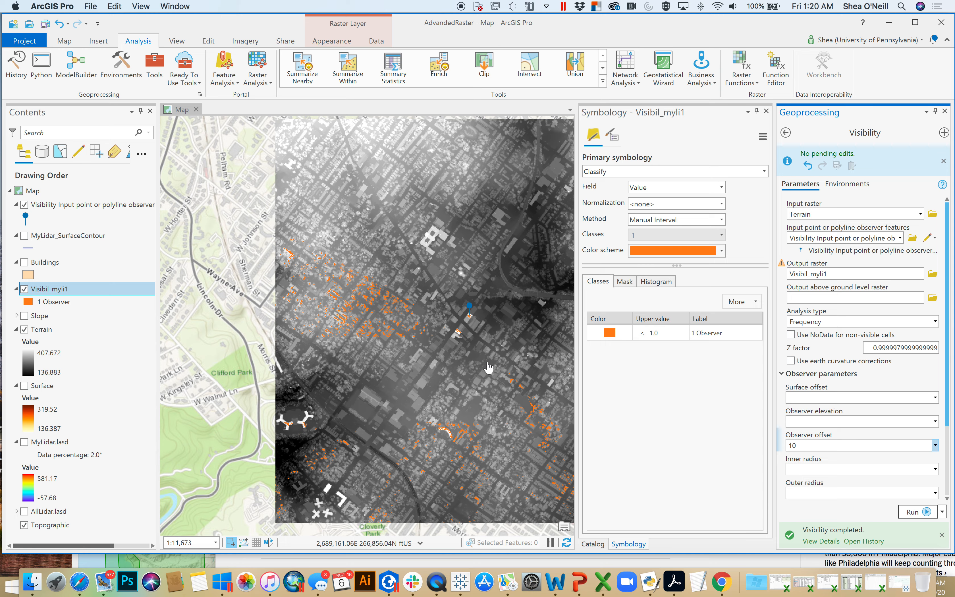
# Append 10feet to the output raster name and hide the Visibil_myli1 layer on the map
pyautogui.click(863, 275)
pyautogui.write('10feet')
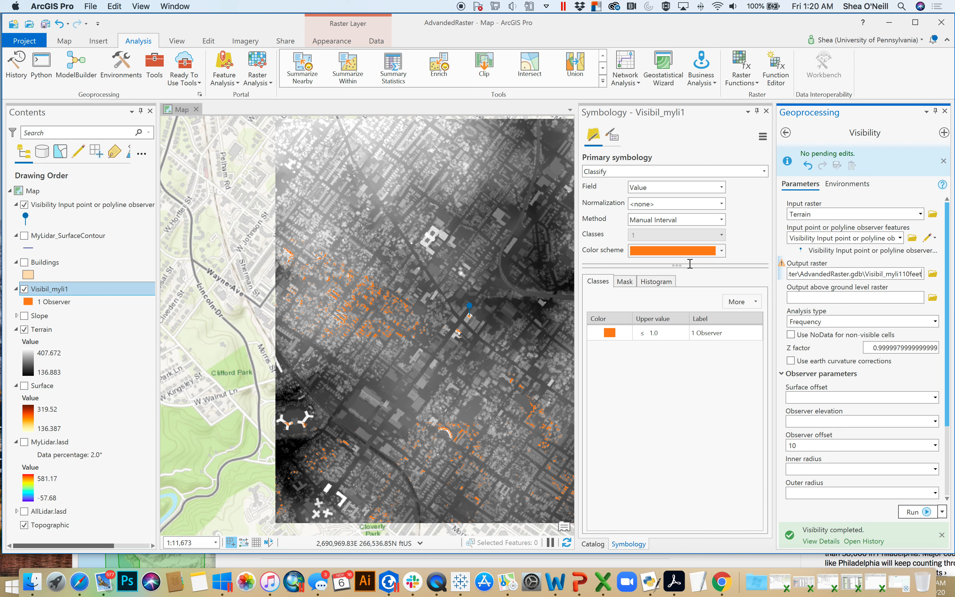
pyautogui.click(24, 289)
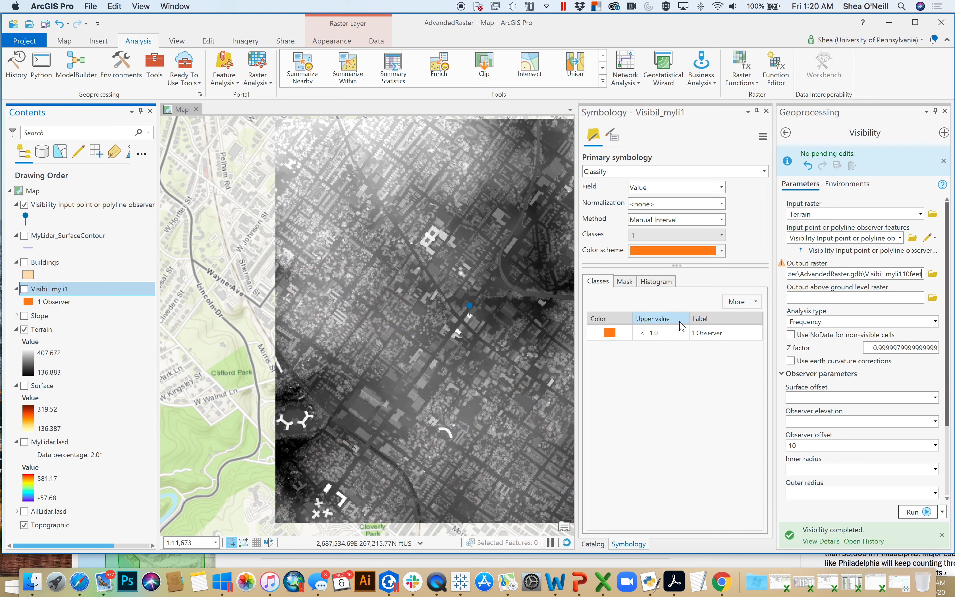
# Replace the output raster name with 10feet in the project geodatabase and try to run the Visibility tool
pyautogui.click(921, 274)
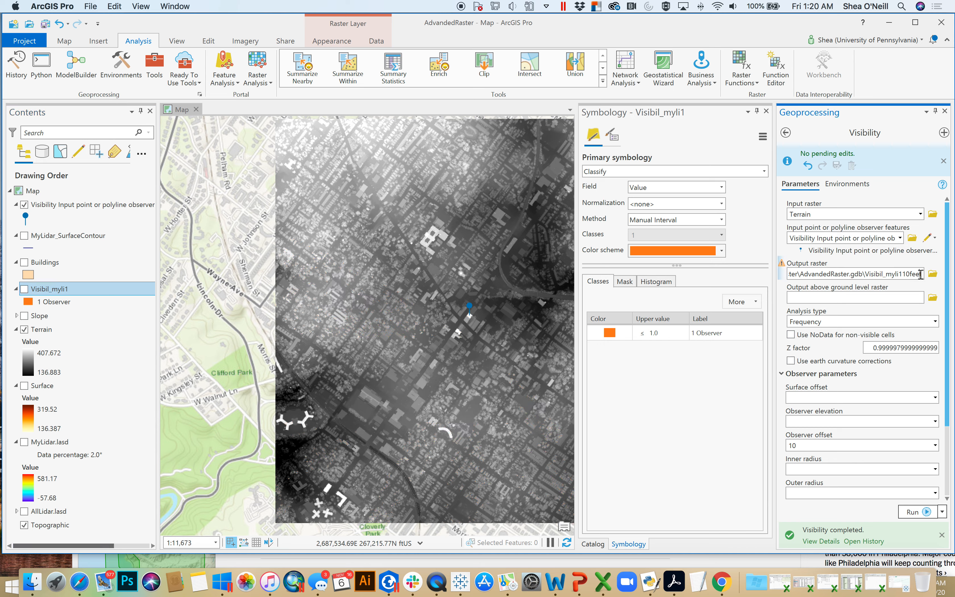
pyautogui.press('BackSpace')
pyautogui.press('BackSpace')
pyautogui.press('BackSpace')
pyautogui.press('BackSpace')
pyautogui.press('BackSpace')
pyautogui.press('BackSpace')
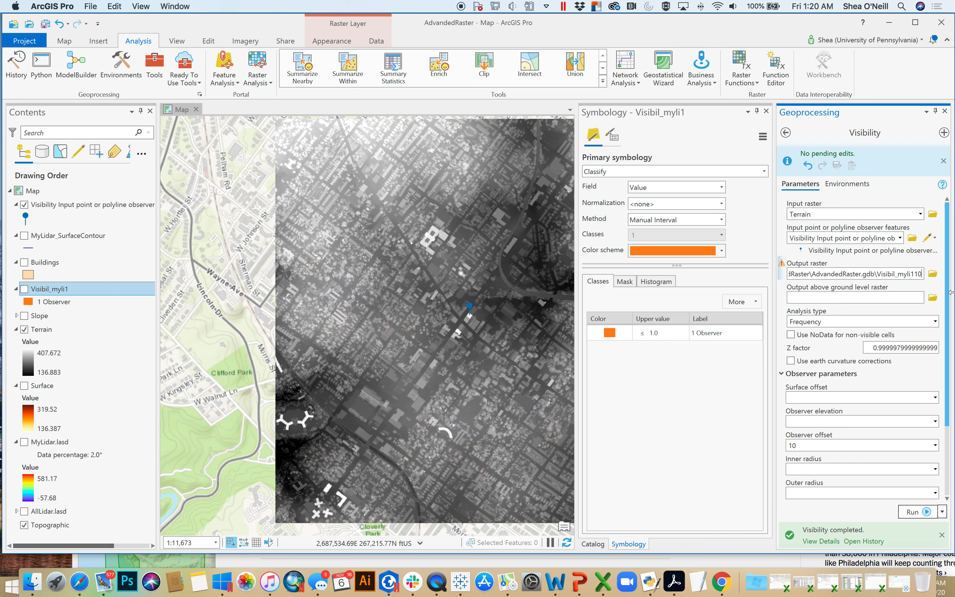
pyautogui.press('BackSpace')
pyautogui.press('BackSpace')
pyautogui.press('BackSpace')
pyautogui.press('BackSpace')
pyautogui.press('BackSpace')
pyautogui.press('BackSpace')
pyautogui.press('BackSpace')
pyautogui.press('BackSpace')
pyautogui.press('BackSpace')
pyautogui.press('BackSpace')
pyautogui.press('BackSpace')
pyautogui.press('BackSpace')
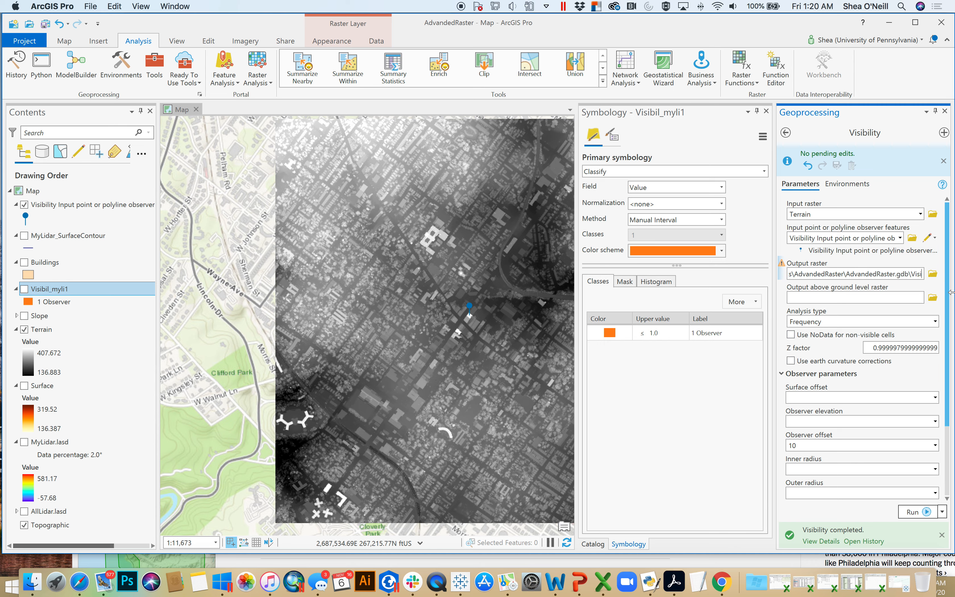
pyautogui.press('BackSpace')
pyautogui.write('10feet')
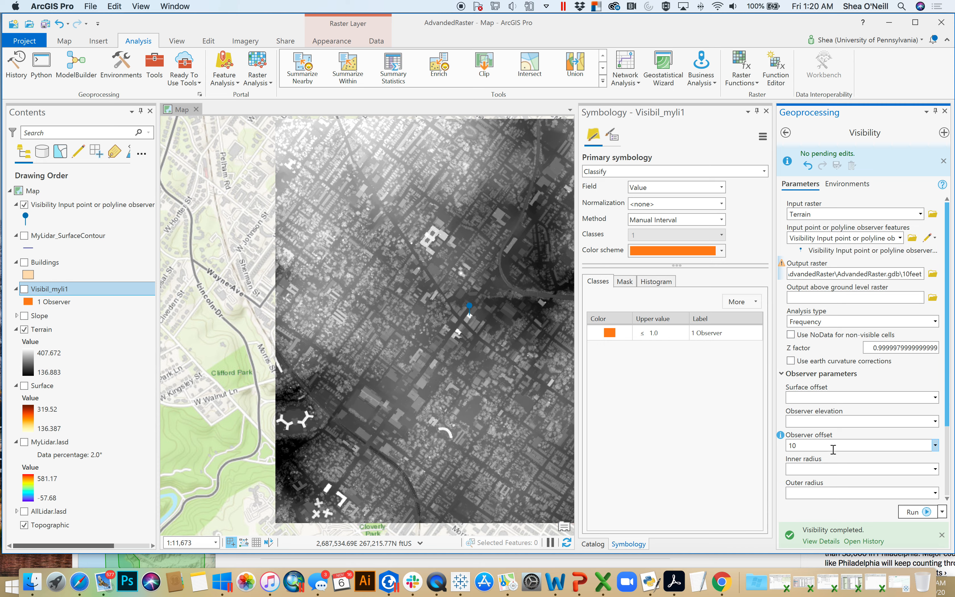
pyautogui.click(918, 513)
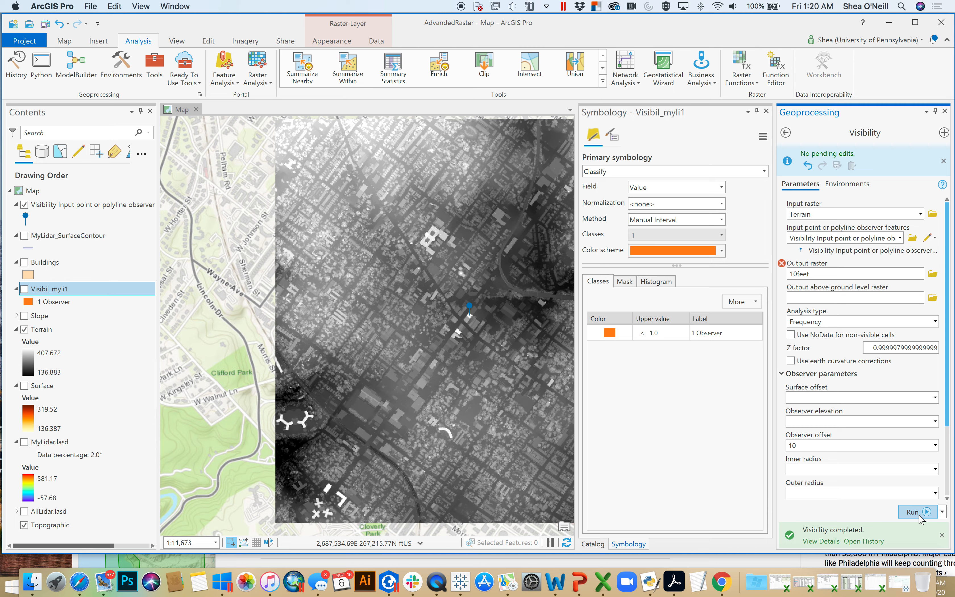
# Rename the output raster feet10 and run the Visibility tool with the observer offset of 10
pyautogui.click(814, 272)
pyautogui.press('BackSpace')
pyautogui.press('BackSpace')
pyautogui.press('BackSpace')
pyautogui.press('BackSpace')
pyautogui.press('BackSpace')
pyautogui.press('BackSpace')
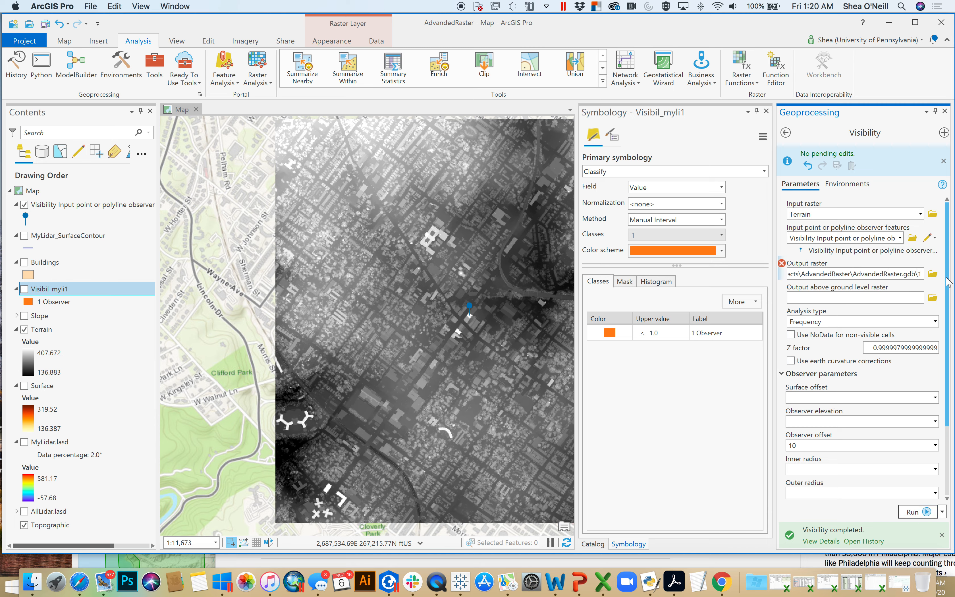
pyautogui.write('feet10')
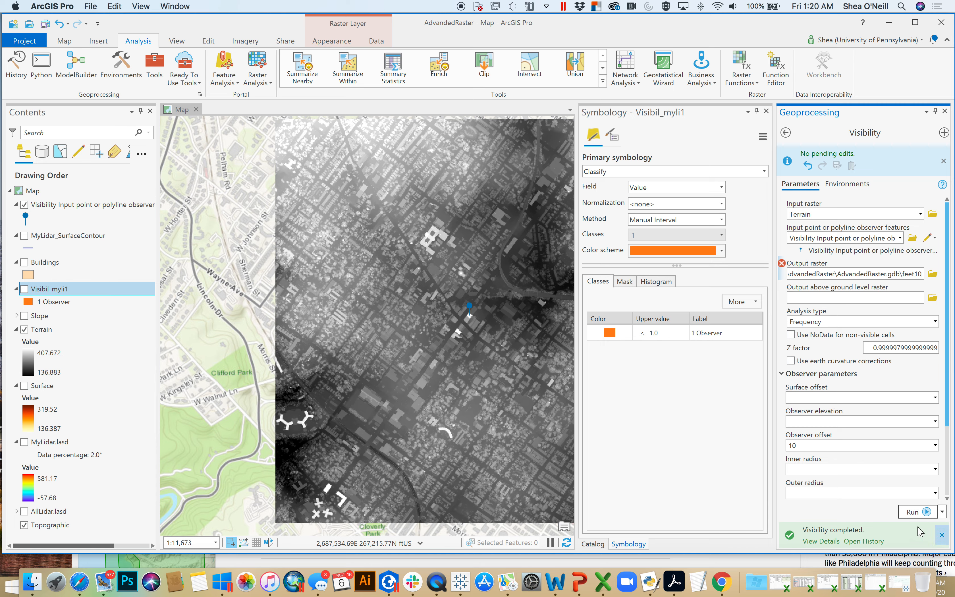
pyautogui.click(921, 511)
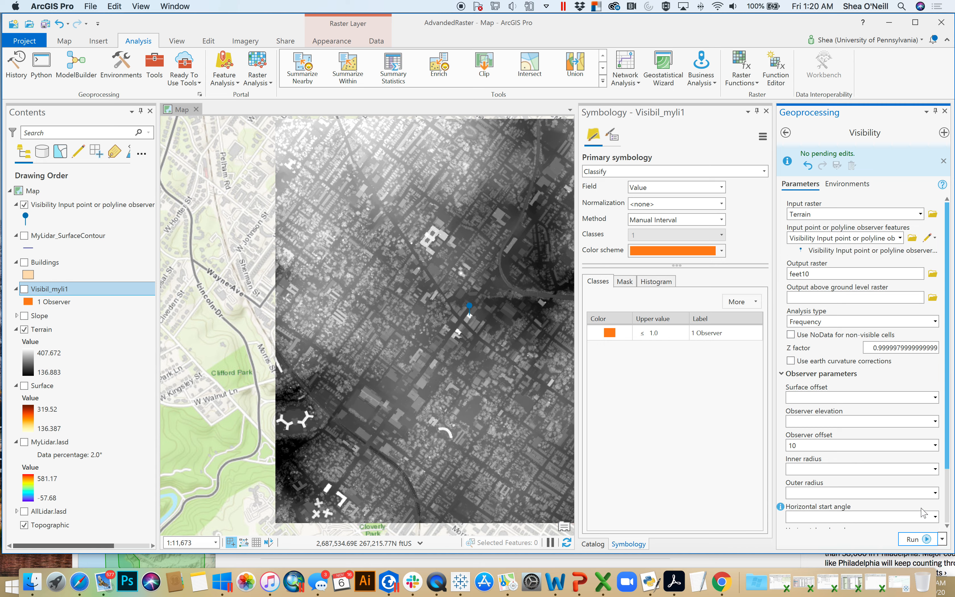